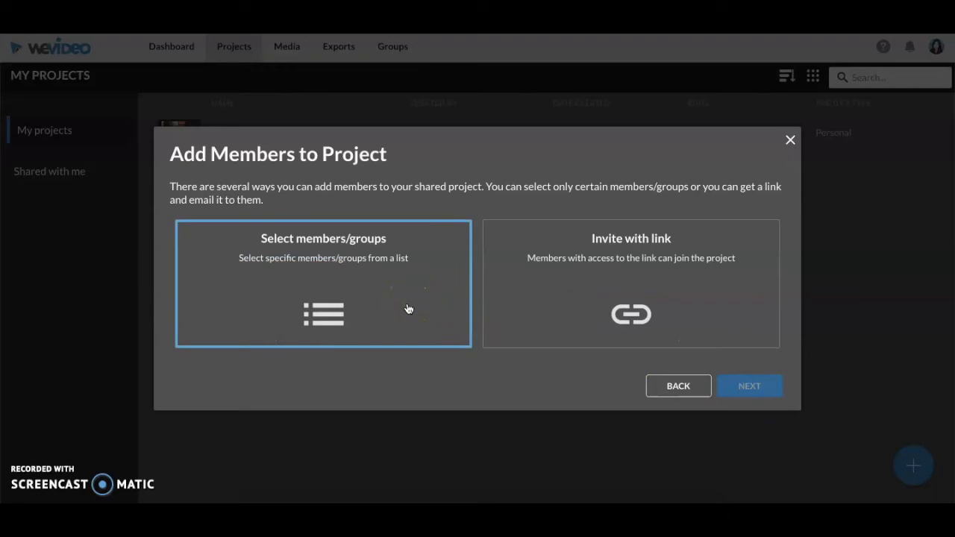
- Choose to add members to the shared project by selecting members/groups, and pick Clip7 as project media
click(715, 274)
click(418, 275)
click(751, 386)
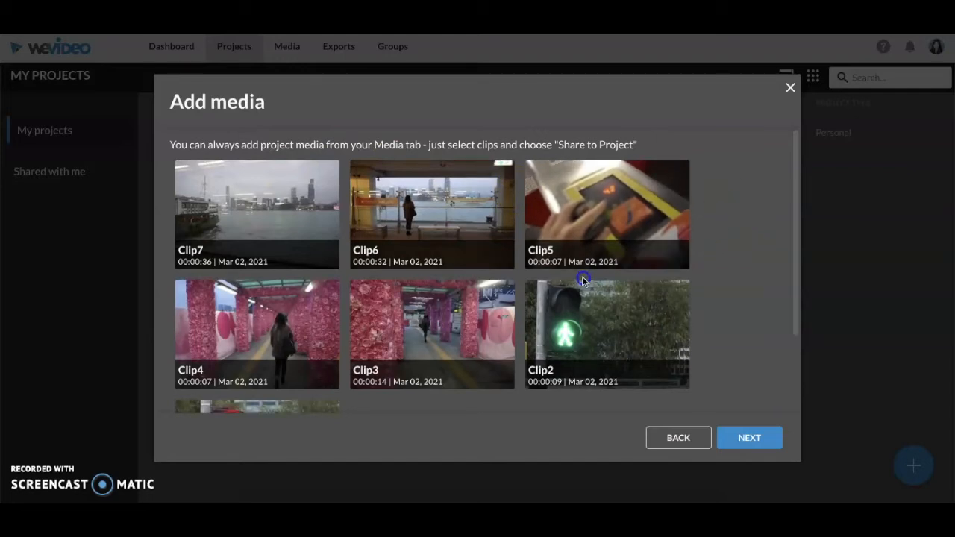
click(288, 207)
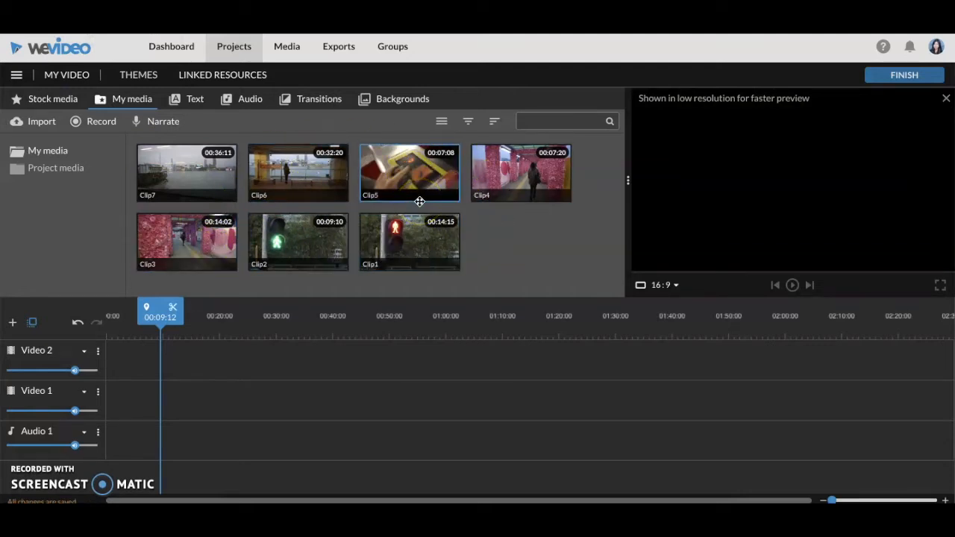
- Add Clip2 from the project's own media to the start of the Video 2 track
click(49, 121)
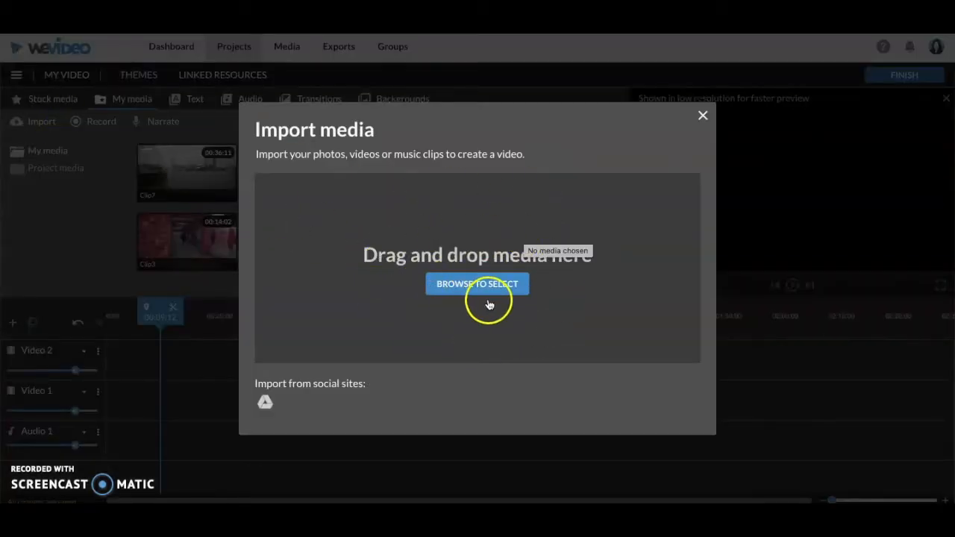
click(703, 113)
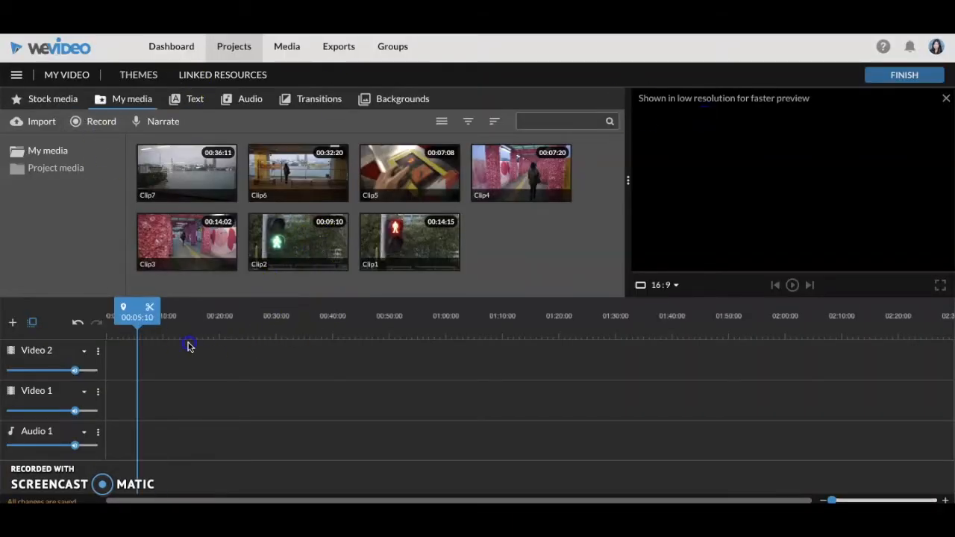
drag(277, 256, 150, 366)
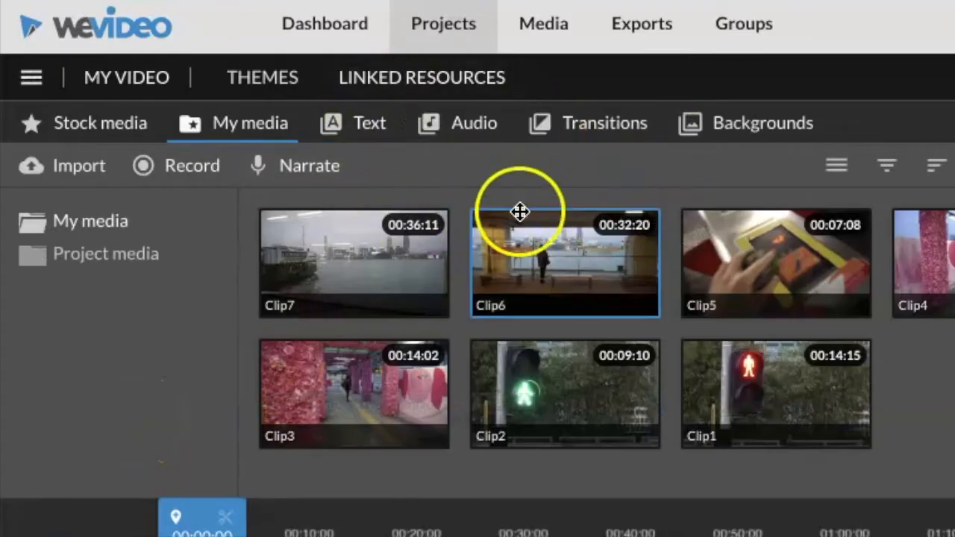
- Search the stock media for Hong Kong and add the busy street traffic clip to the Video 2 track beside Clip2
click(89, 125)
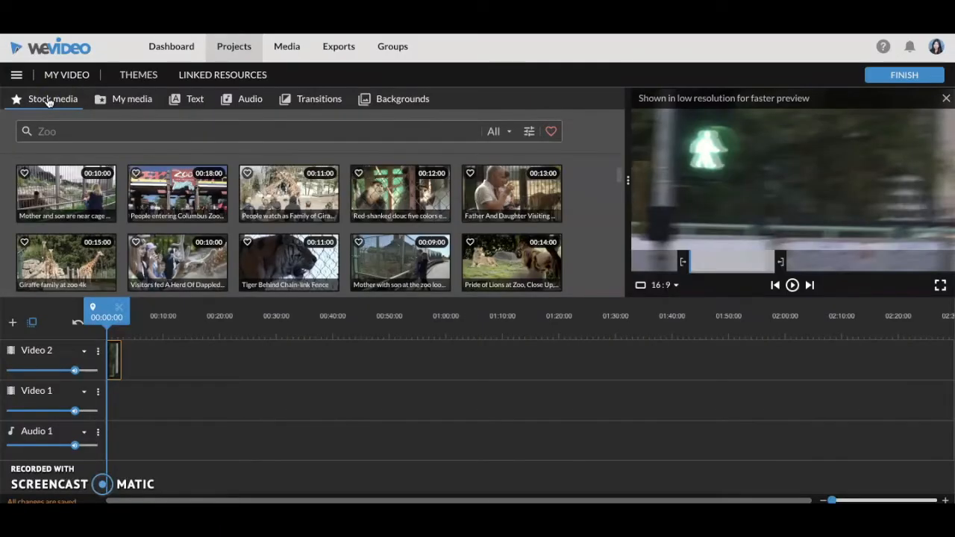
click(85, 138)
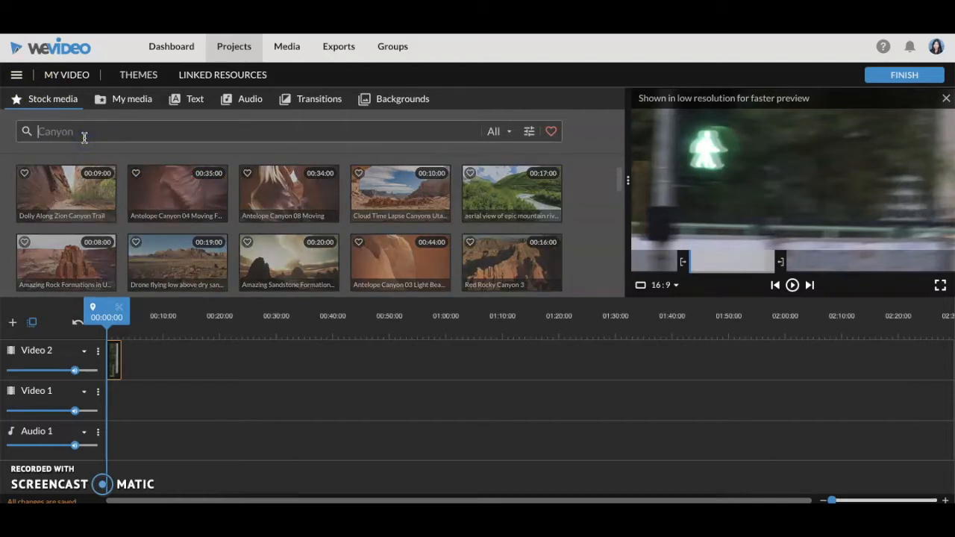
text(Hong Kong)
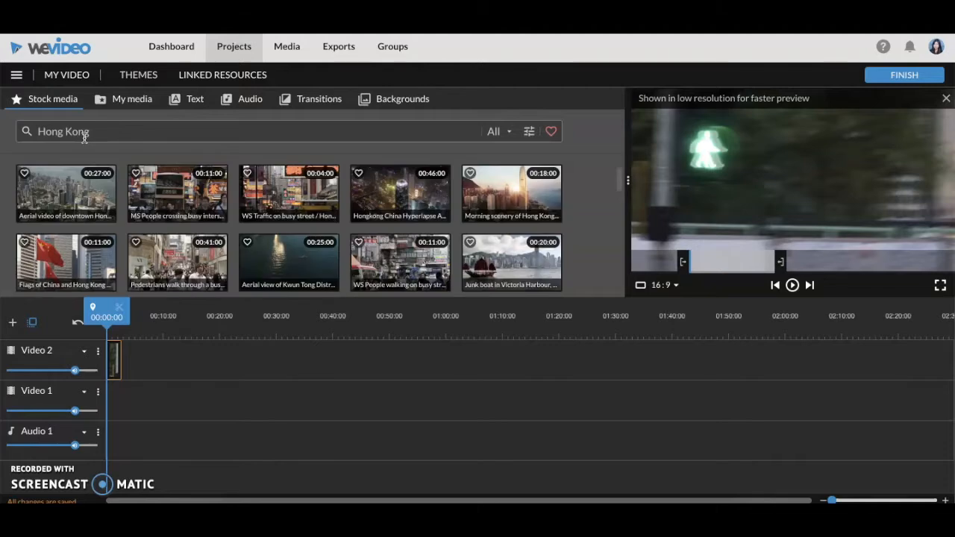
drag(288, 197, 136, 350)
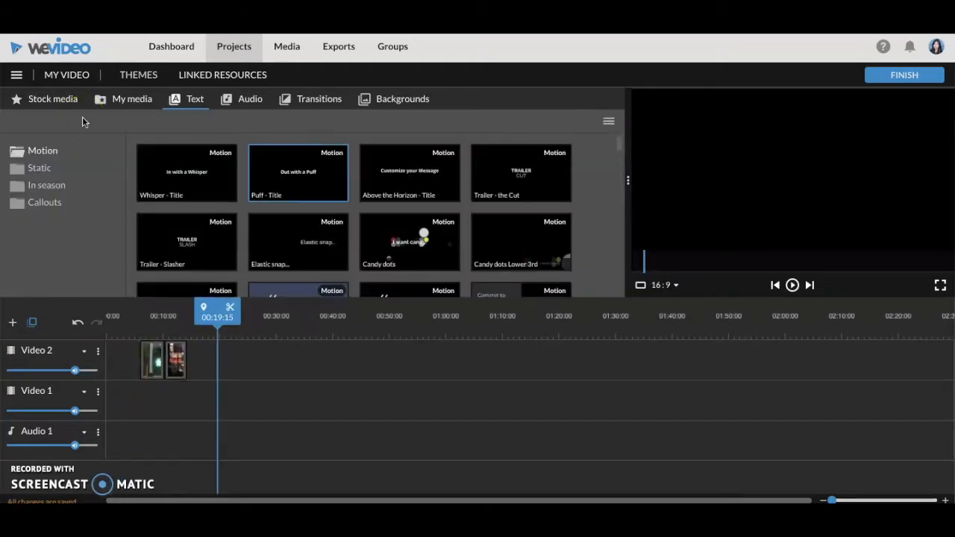
- Insert the static Basic text title at the start of the Video 2 track, ahead of the two clips
click(39, 168)
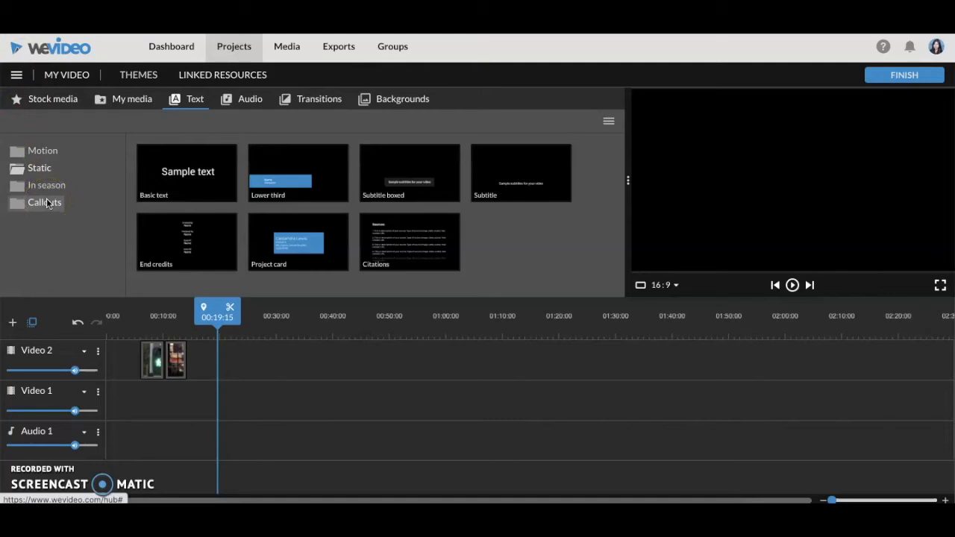
drag(208, 174, 135, 394)
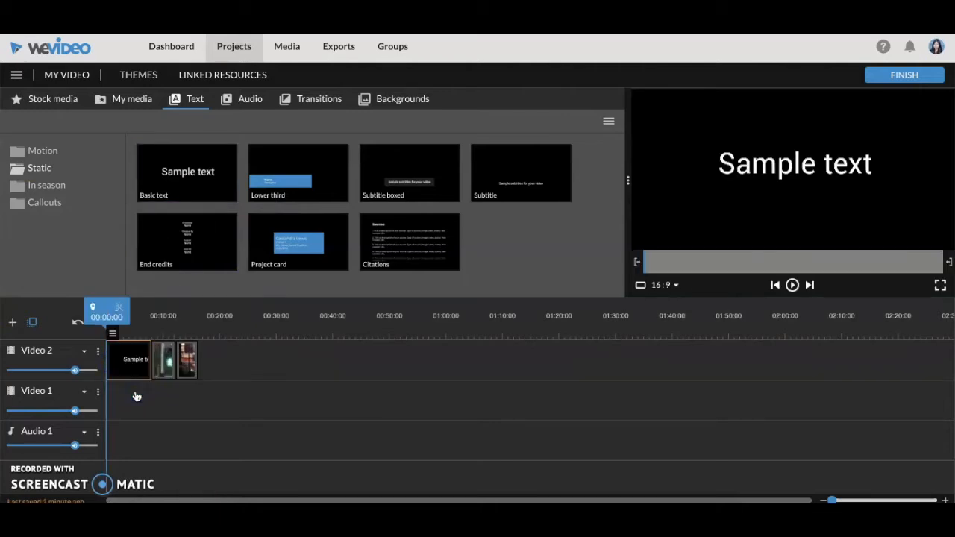
- Replace the title's sample text with "Hong Kong" and save the change
click(109, 310)
mouse_move(114, 336)
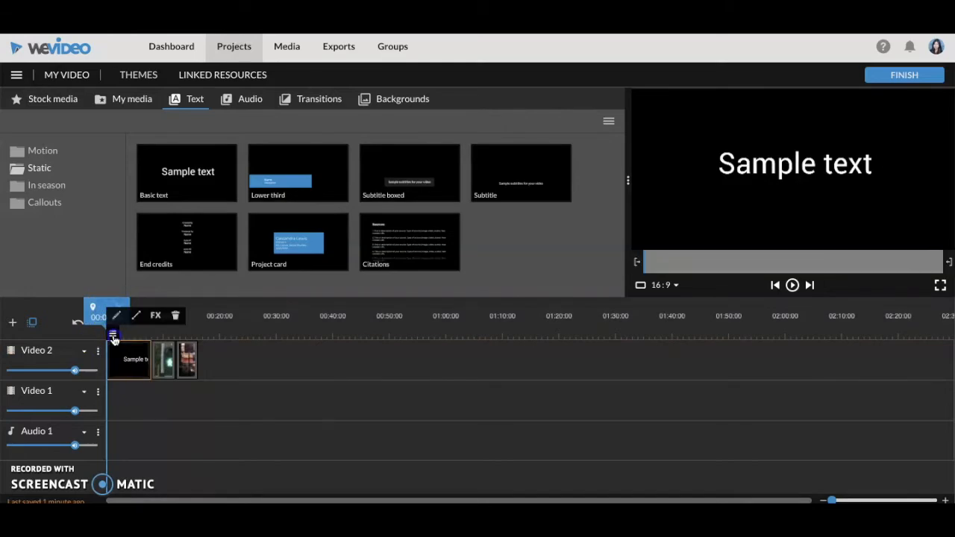
click(117, 316)
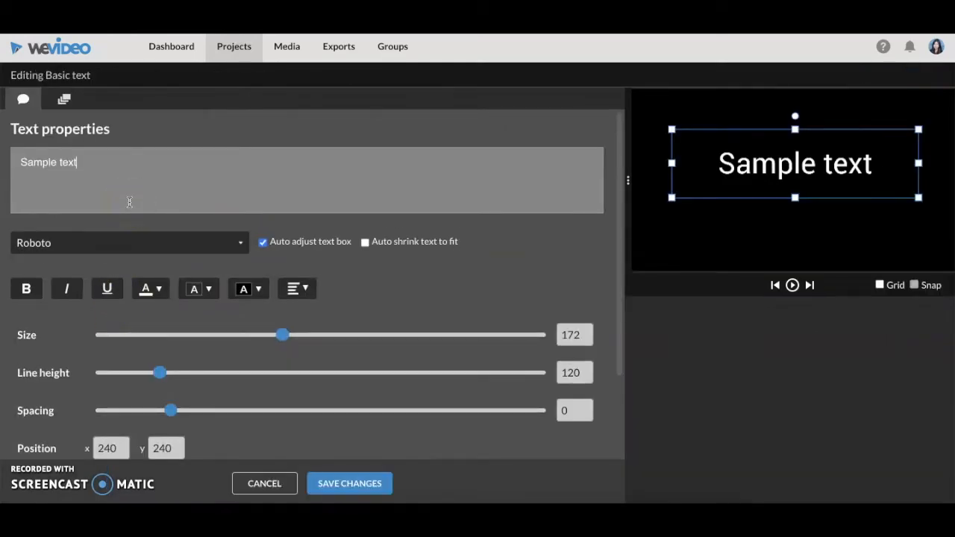
drag(131, 198, 23, 164)
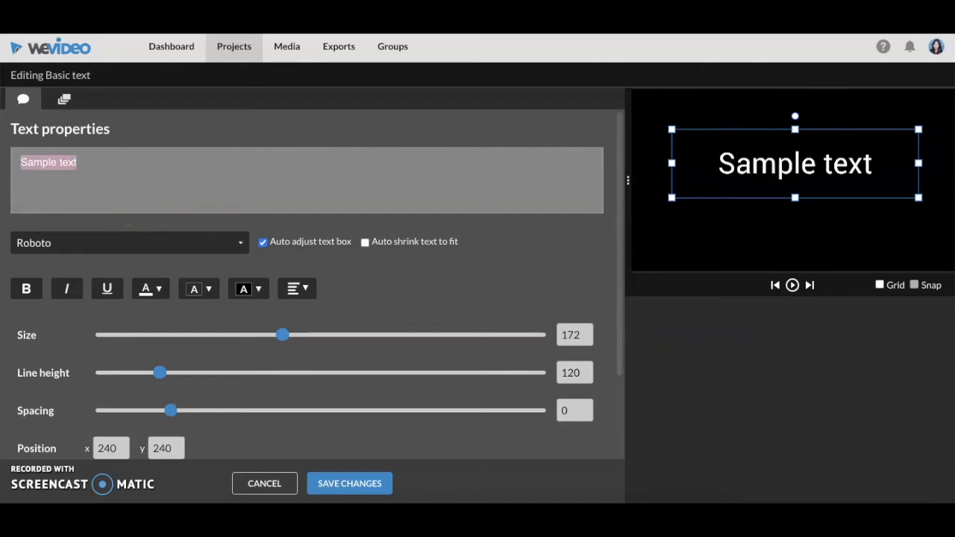
key(BackSpace)
text(Hong Kong)
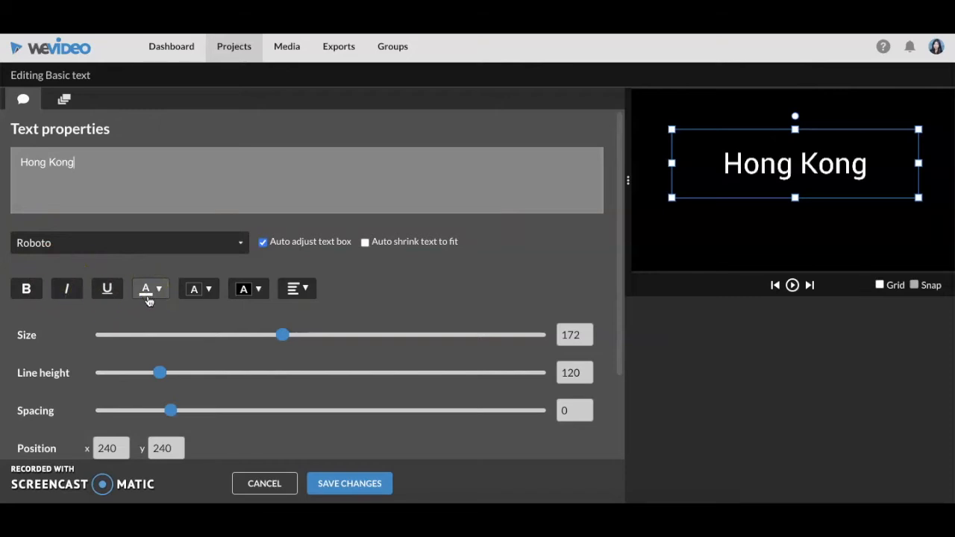
click(348, 482)
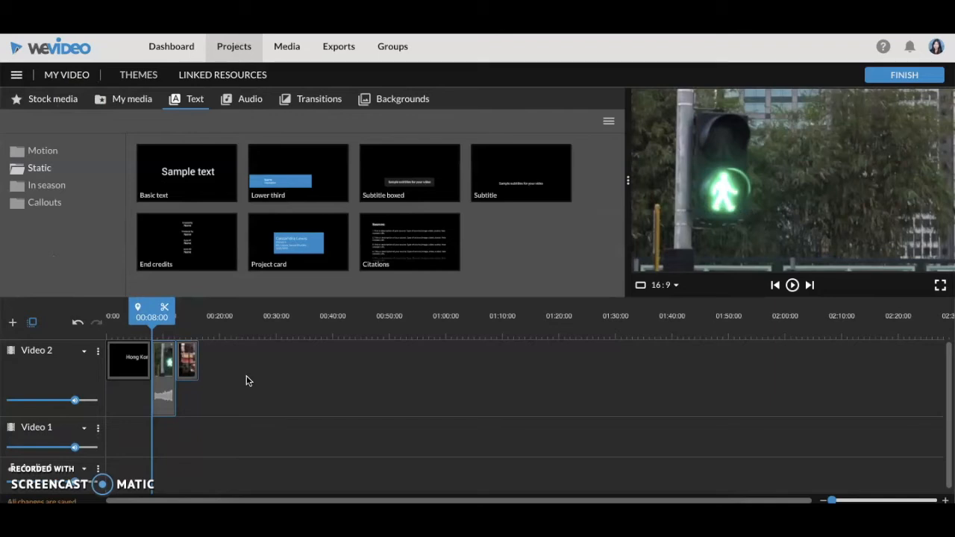
- Move Clip2 and the busy street clip to the start of the Video 1 track, beneath the Hong Kong title
click(190, 364)
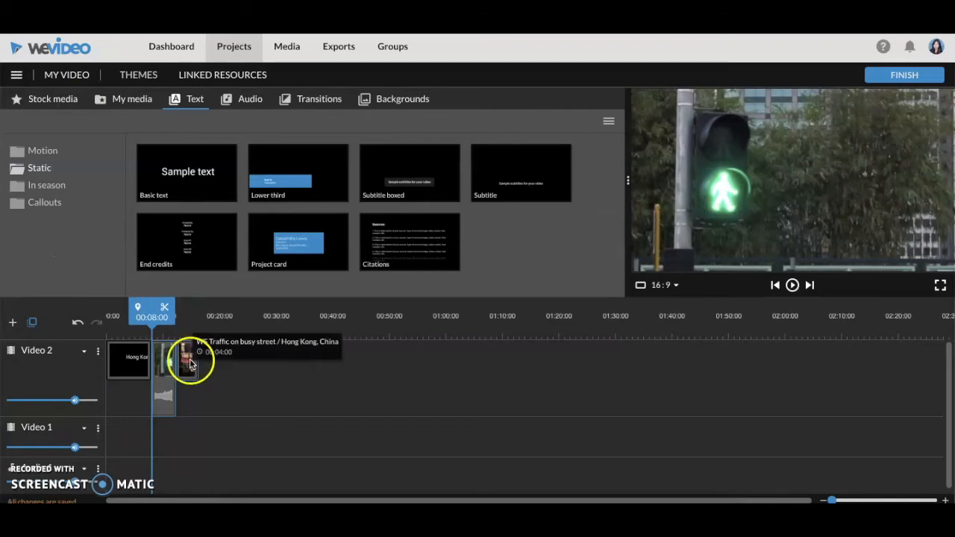
drag(191, 364, 144, 448)
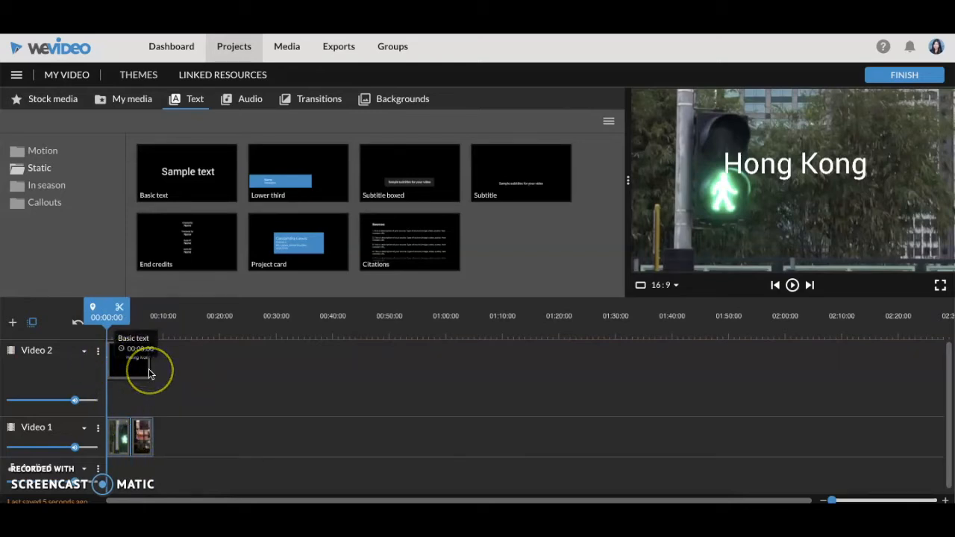
- Add the free music track "Pop - Mega Music" to the start of the Audio 1 track
click(250, 99)
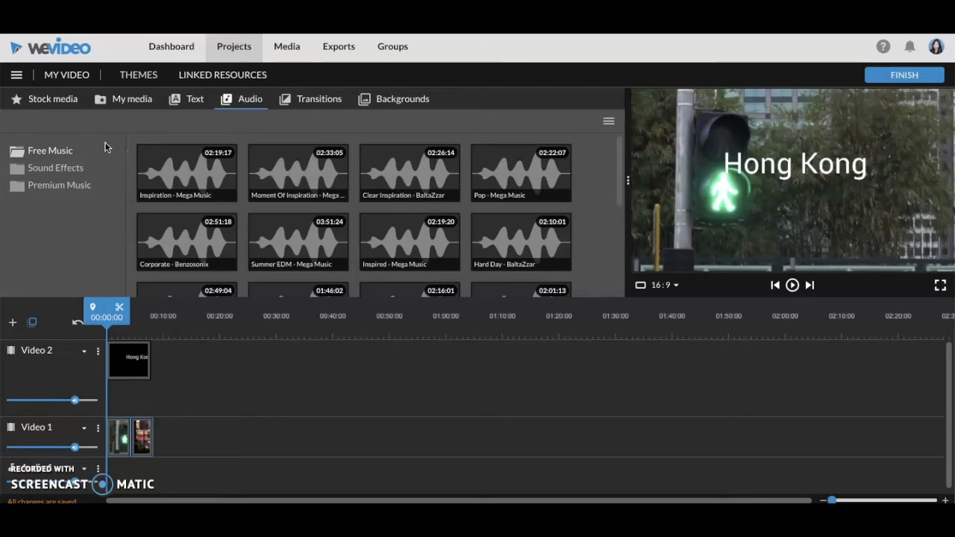
click(54, 168)
click(58, 150)
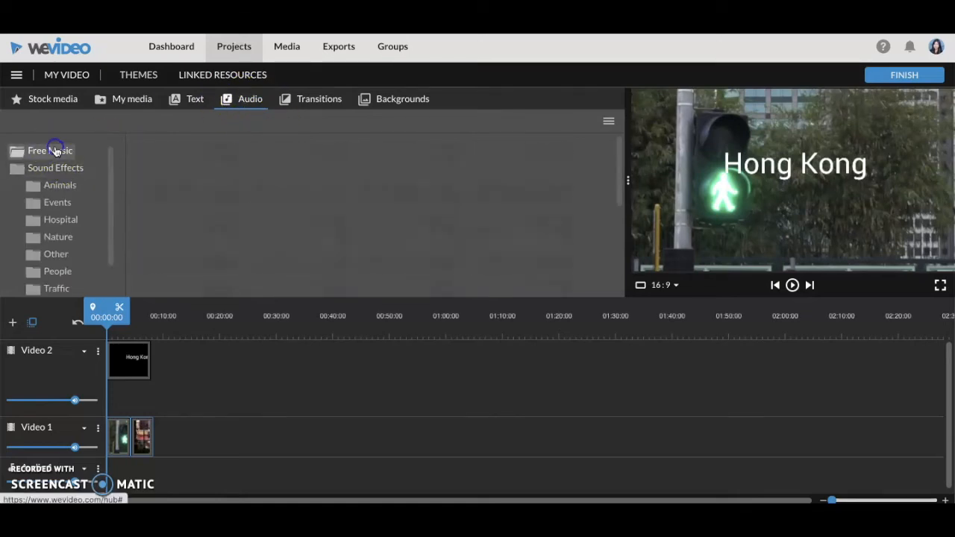
click(277, 197)
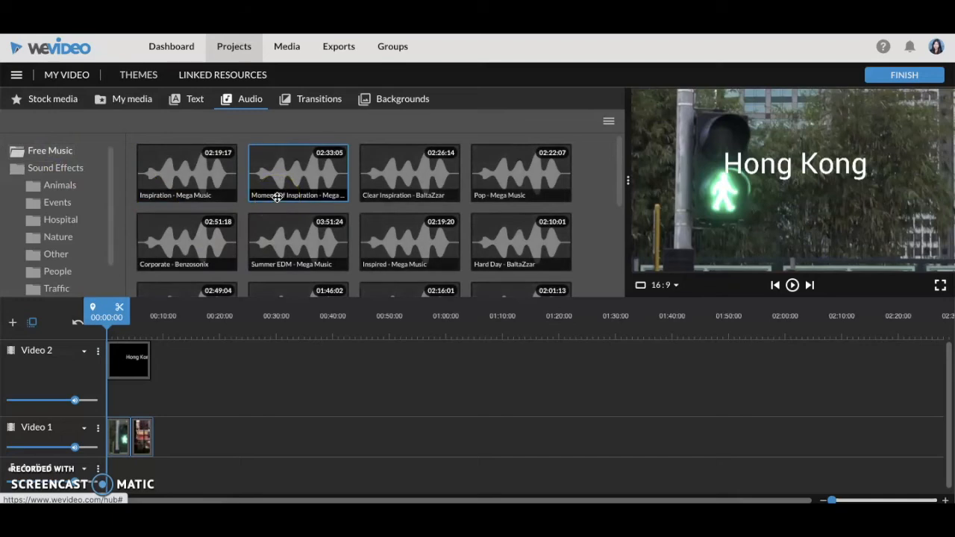
drag(488, 171, 123, 478)
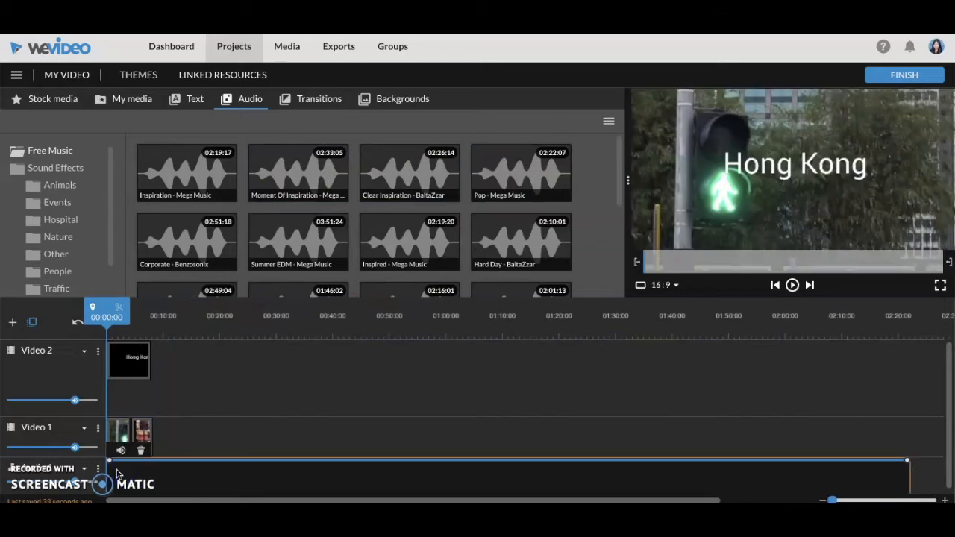
click(120, 400)
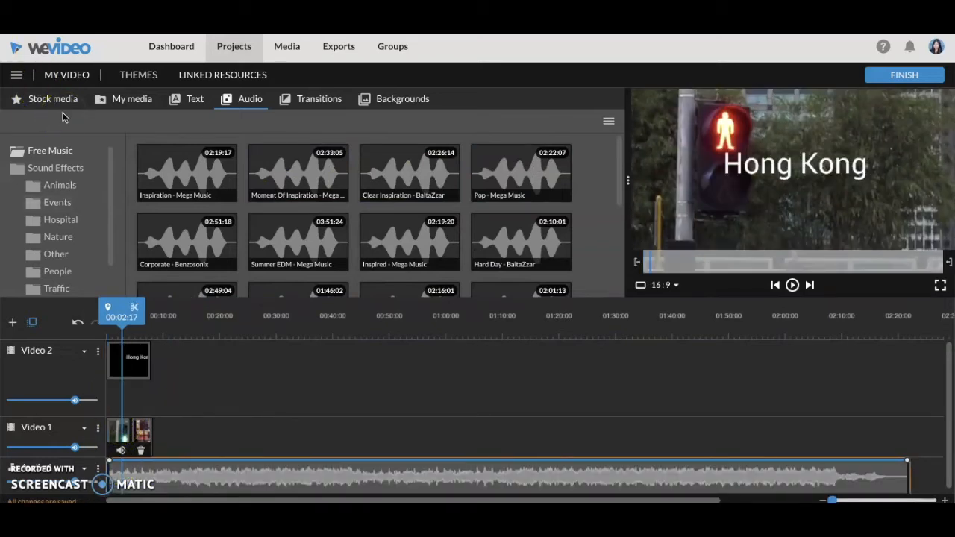
- Place a Cross Zoom transition between the two clips on the Video 1 track and play it back
click(117, 103)
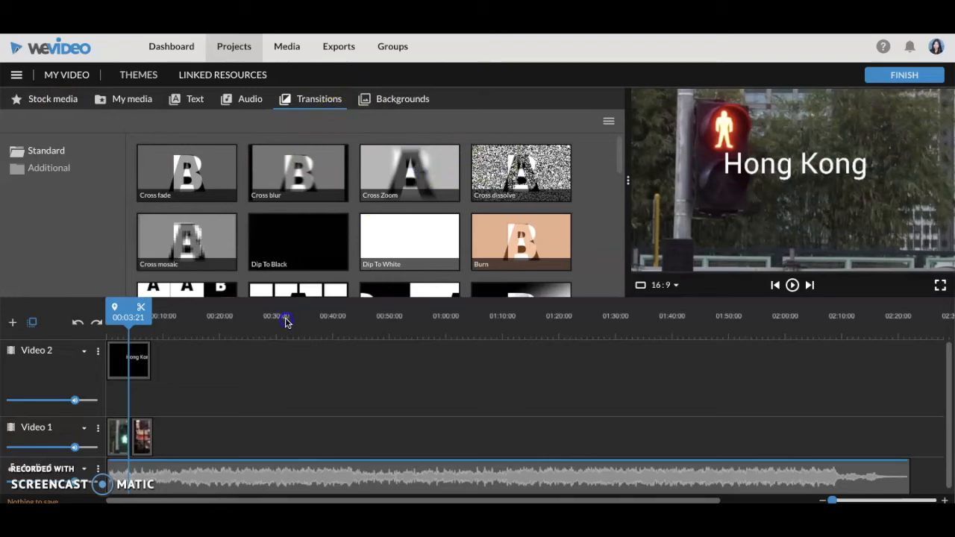
mouse_move(409, 172)
mouse_down()
mouse_move(247, 377)
mouse_move(149, 441)
mouse_up()
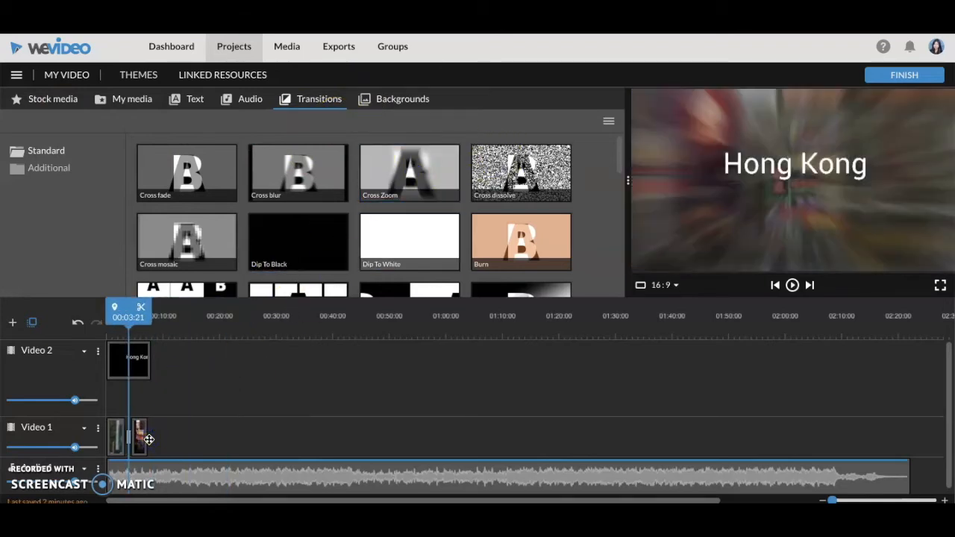
click(116, 437)
key(space)
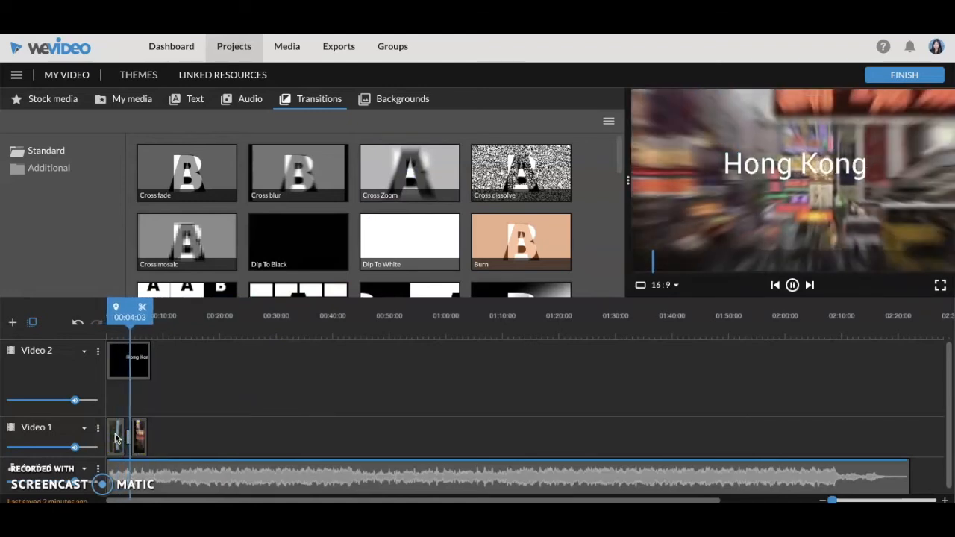
- Browse the available backgrounds, overlays and frames
click(402, 99)
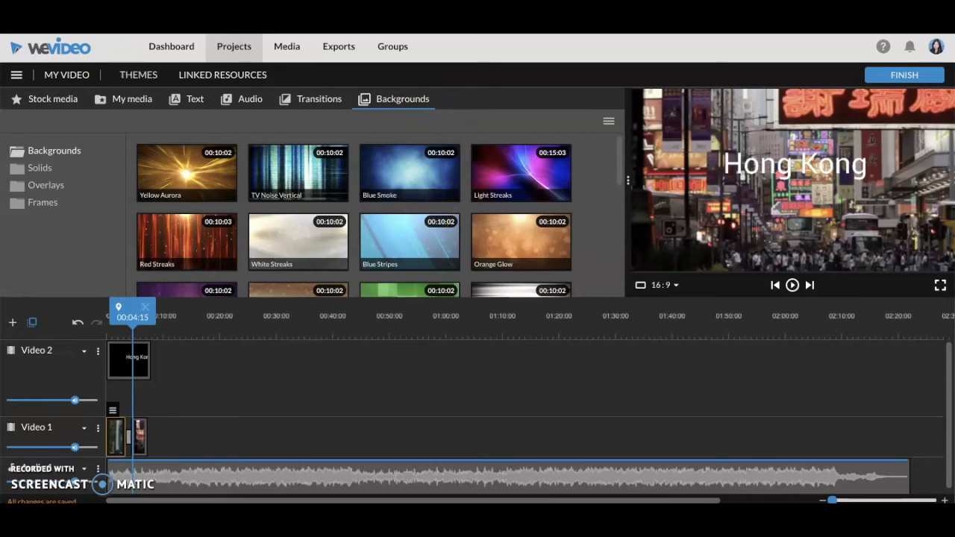
click(46, 185)
click(44, 203)
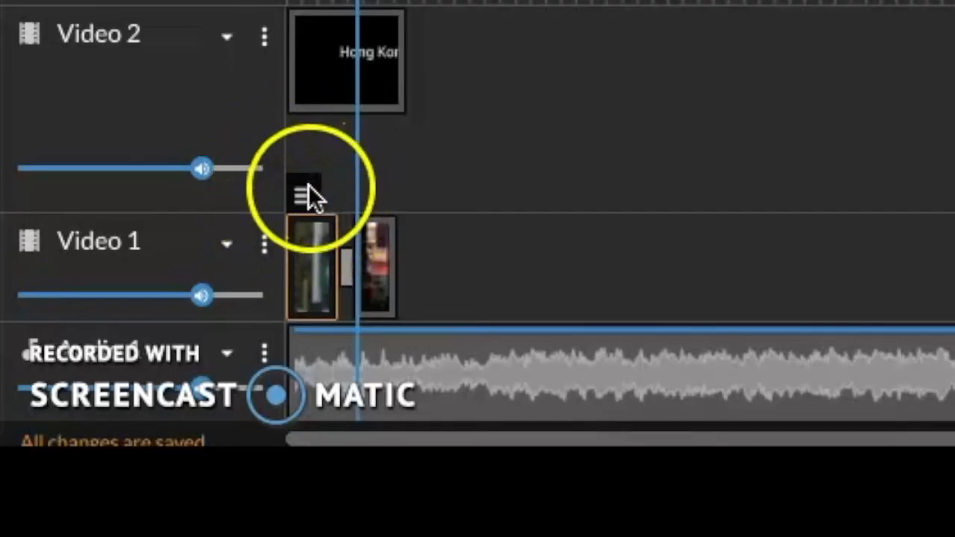
- Open Clip2 on the Video 1 track for editing
click(307, 188)
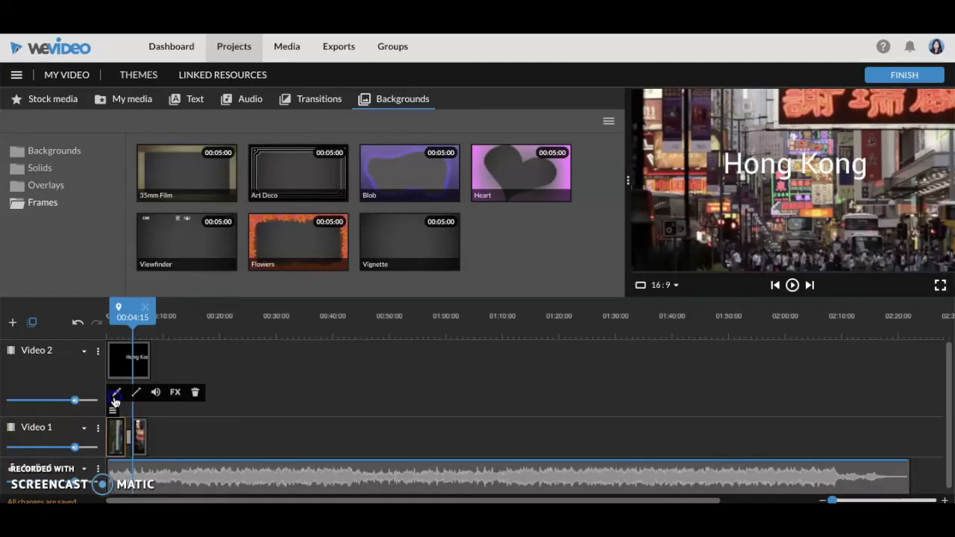
click(116, 394)
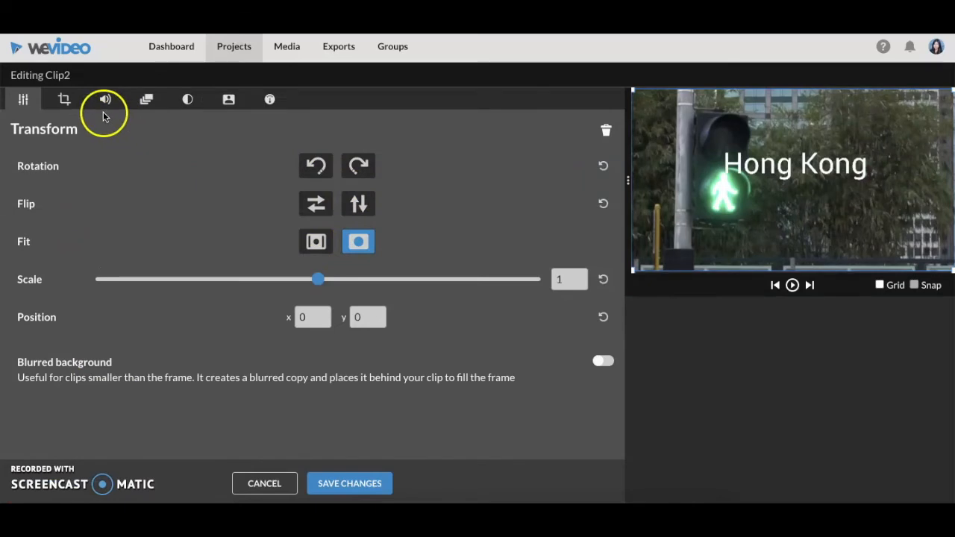
- Try cropping Clip2 horizontally from its left edge and vertically from its top edge
click(66, 101)
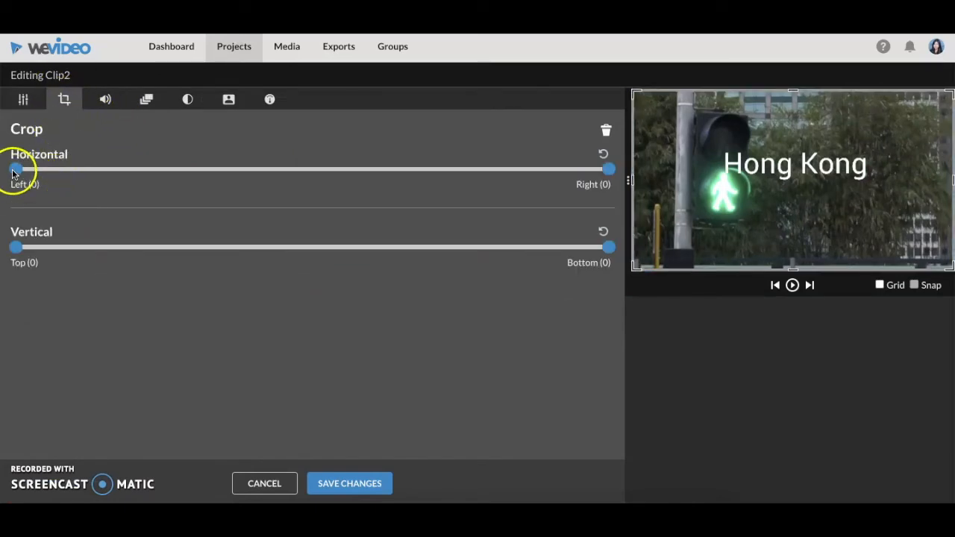
mouse_move(17, 170)
mouse_down()
mouse_move(217, 169)
mouse_move(16, 169)
mouse_up()
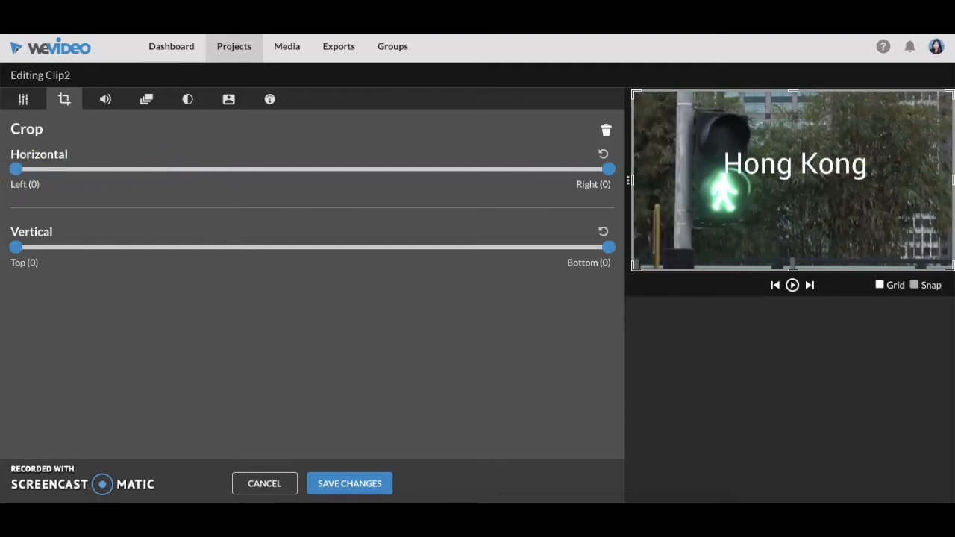
mouse_move(17, 248)
mouse_down()
mouse_move(183, 248)
mouse_move(16, 247)
mouse_up()
- Mute Clip2's audio in its volume settings
click(106, 99)
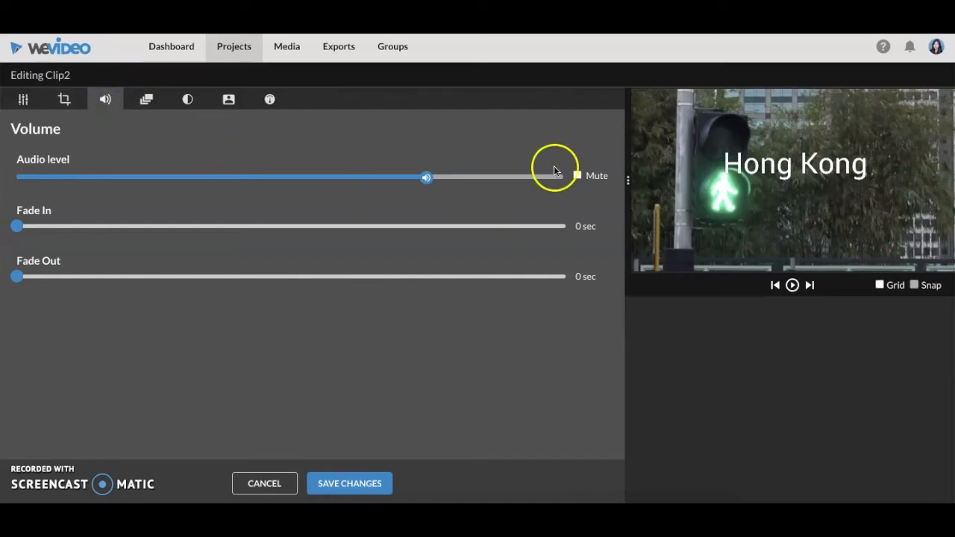
click(578, 176)
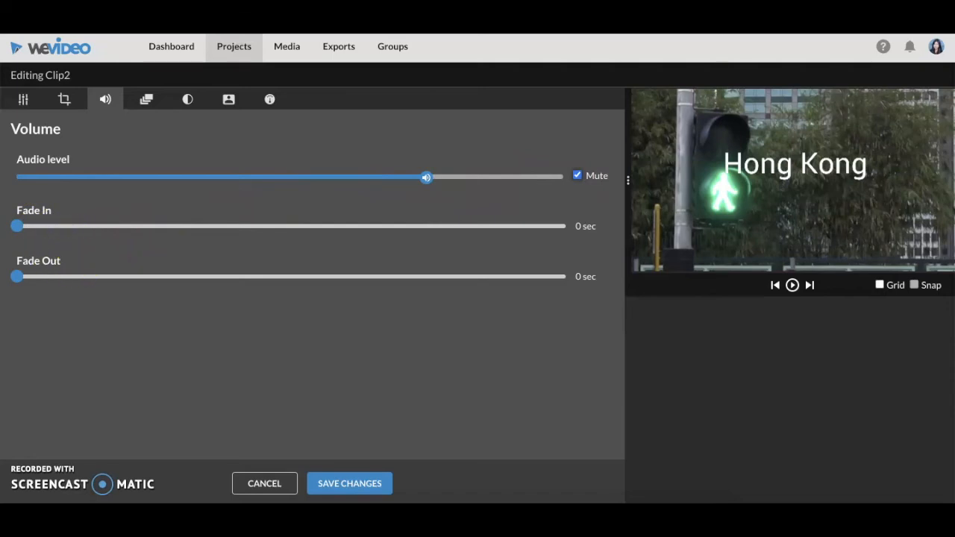
- Raise the starting scale of Clip2's animation to 1.08
click(146, 99)
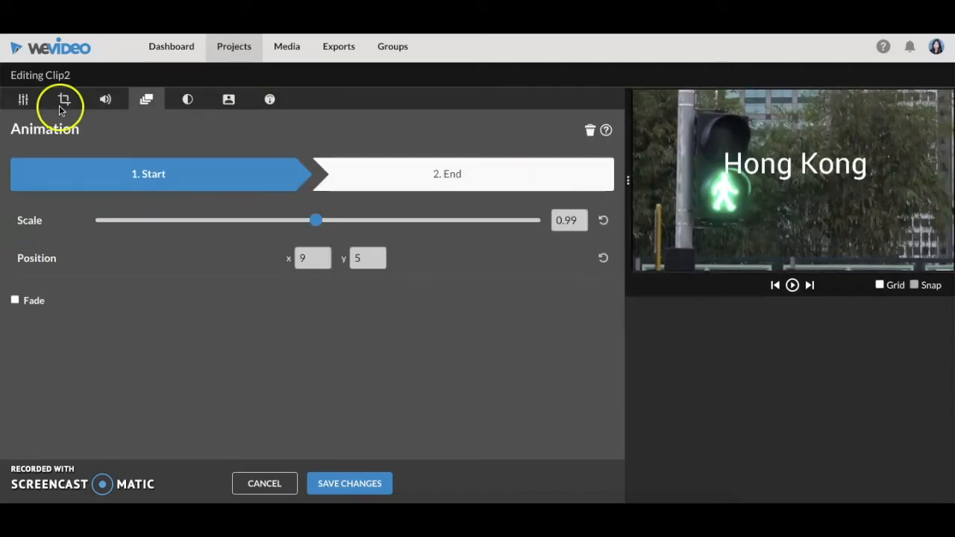
click(312, 222)
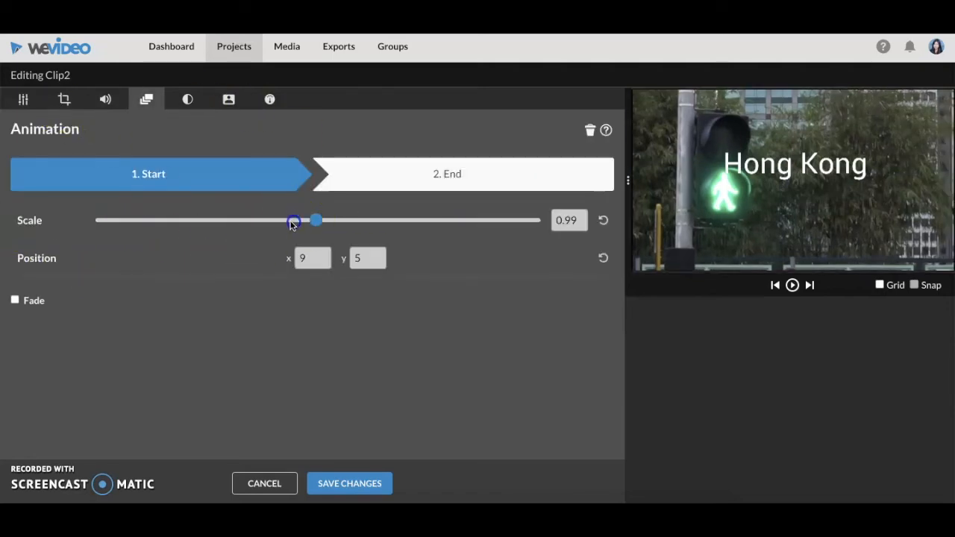
mouse_move(317, 225)
mouse_down()
mouse_move(347, 224)
mouse_move(324, 225)
mouse_up()
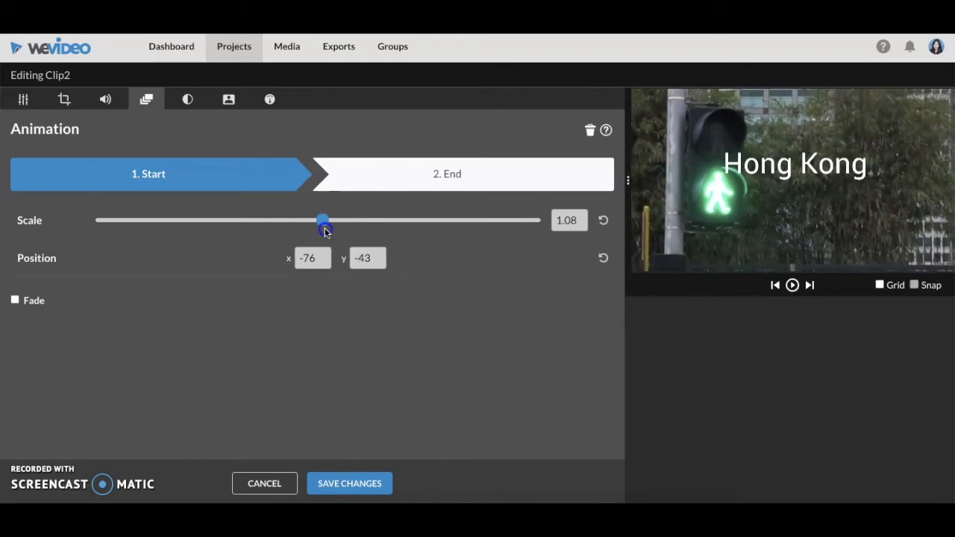
- Look through Clip2's color and color keying settings and narrow the range of its speed effect
click(195, 102)
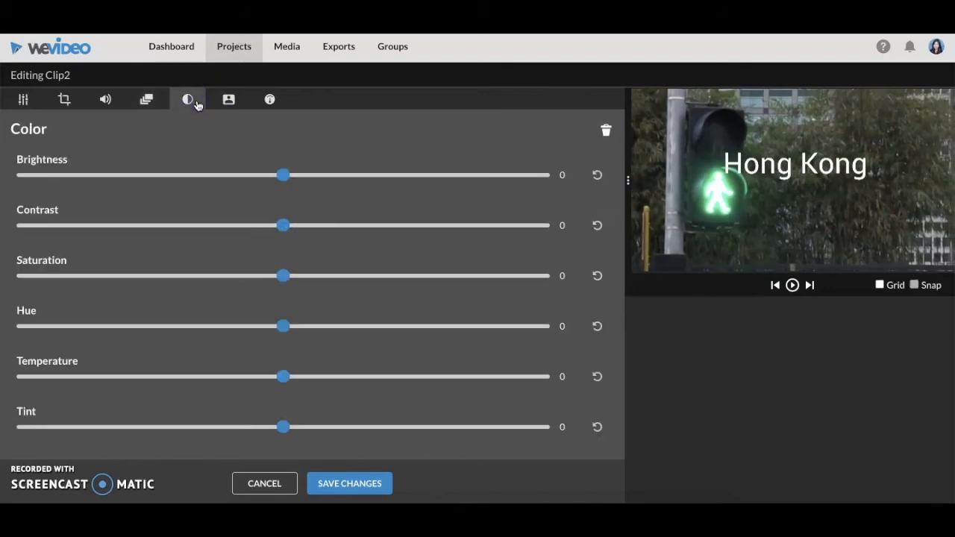
click(228, 102)
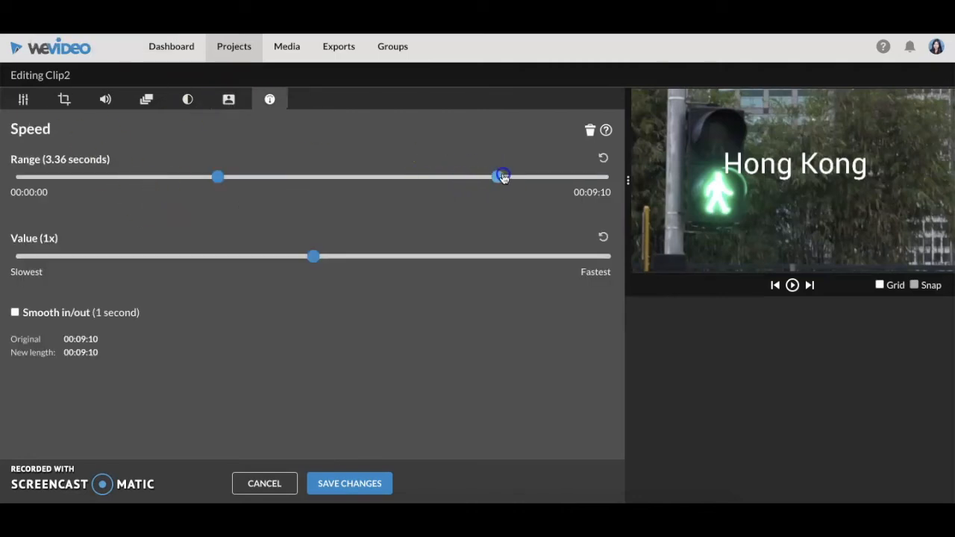
drag(421, 183, 409, 179)
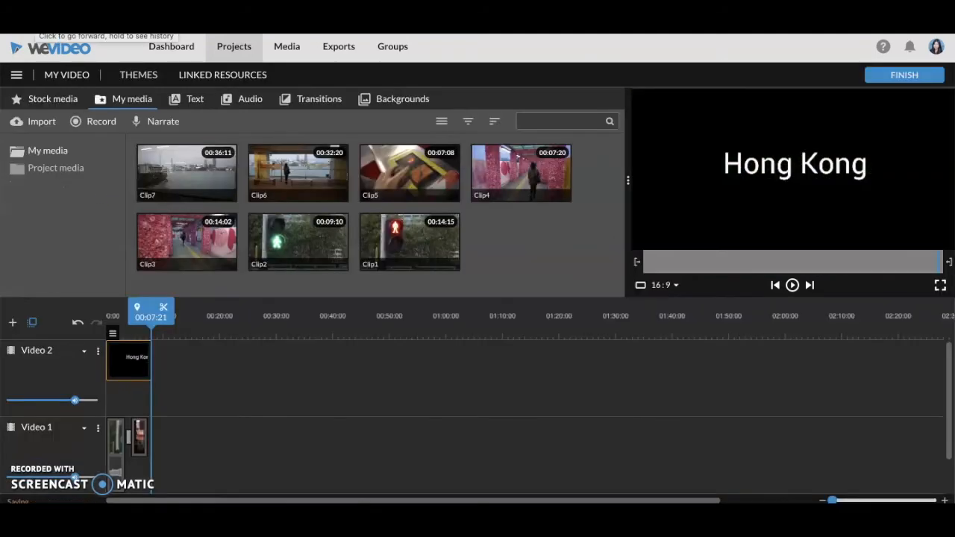
- Add Clip6 to the Video 2 track after the Hong Kong title and turn its audio off
drag(305, 175, 173, 350)
click(201, 334)
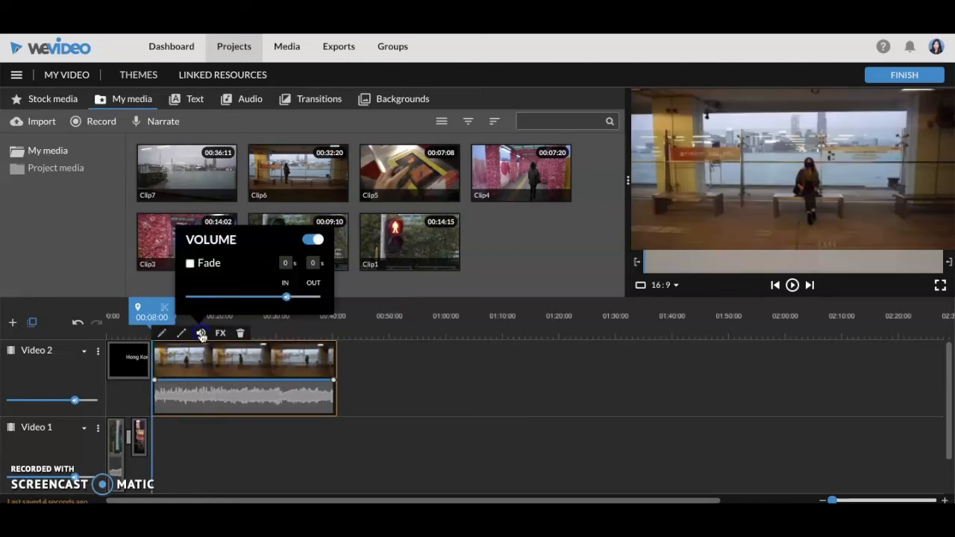
click(313, 239)
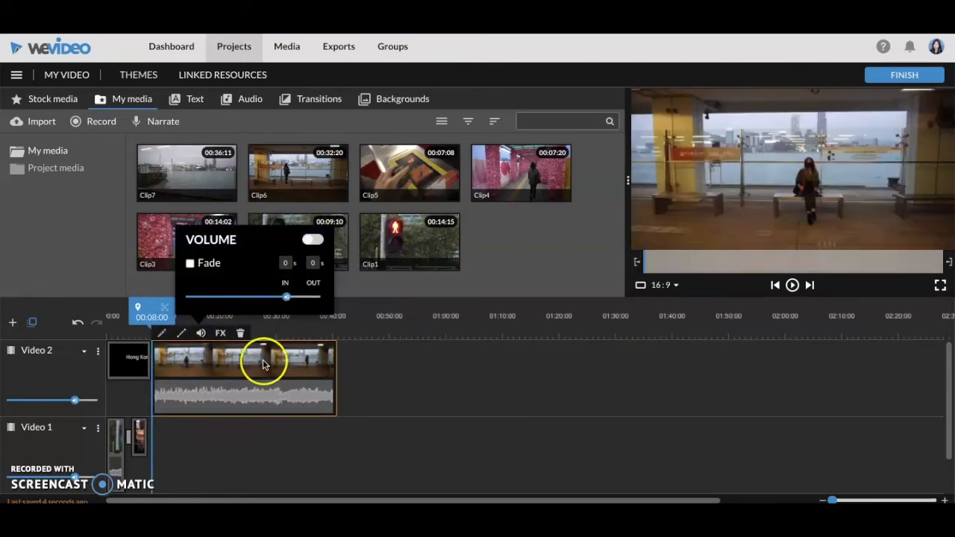
- Key out the pale blue water color #97b1c3 behind the person in Clip6 and save the changes
click(162, 335)
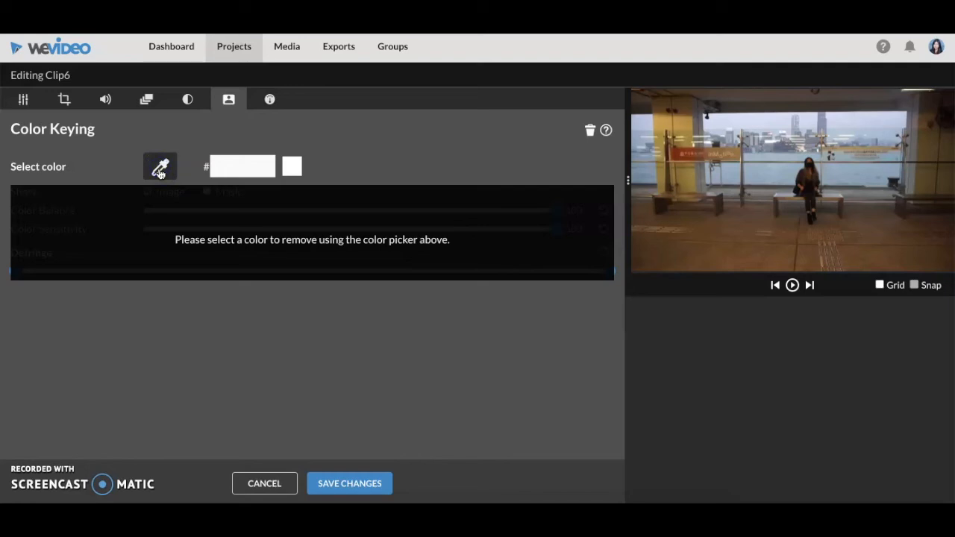
click(770, 171)
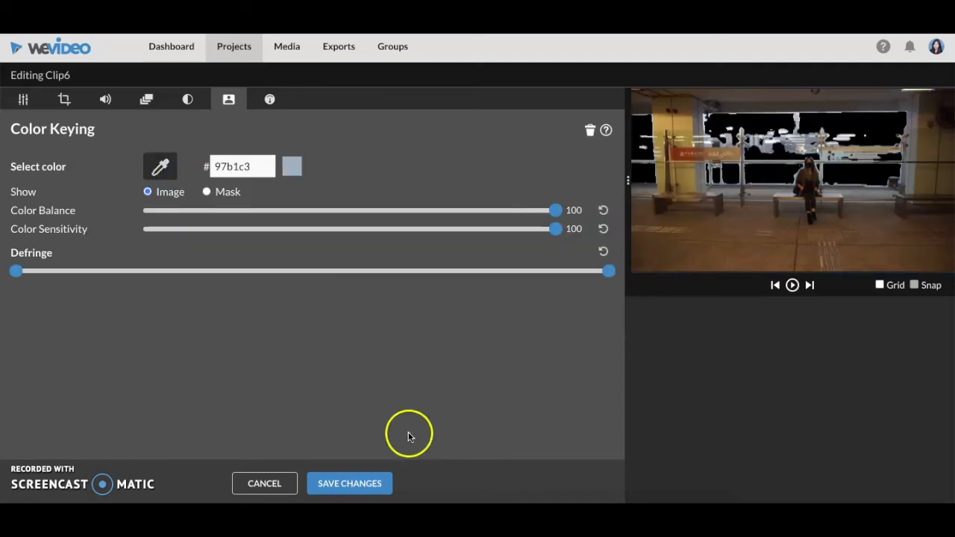
click(366, 483)
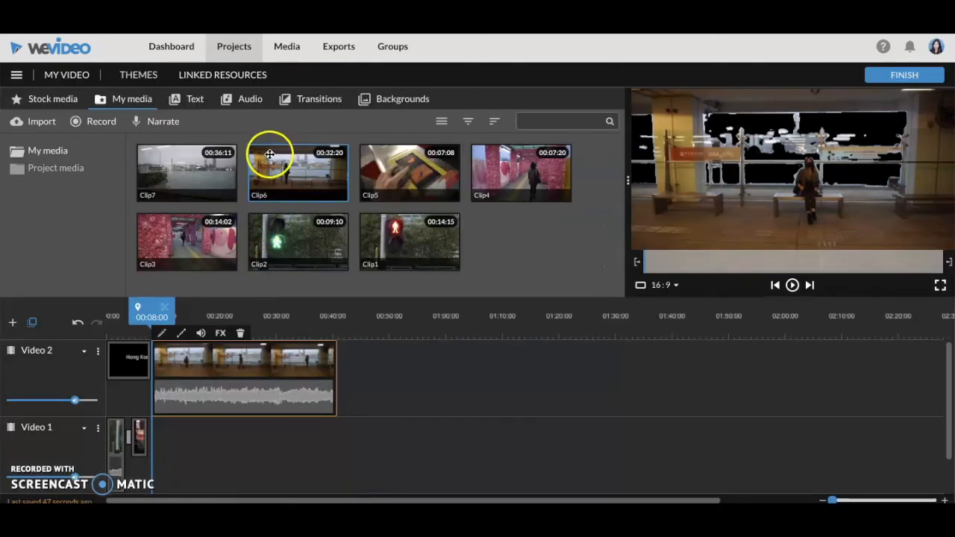
- Place the Pink Glow background on the Video 1 track beneath Clip6, matching its length, and play the video from the start
click(392, 100)
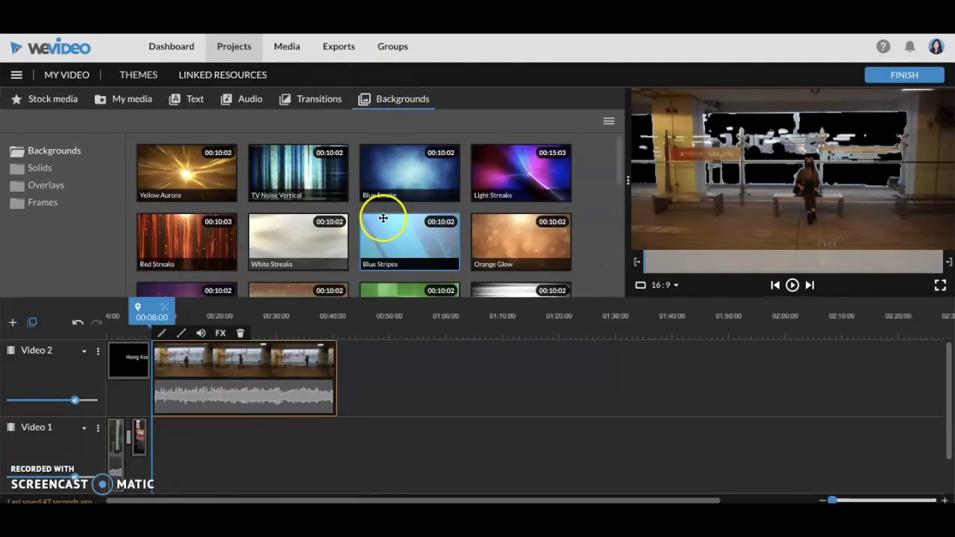
scroll(379, 215, down, 3)
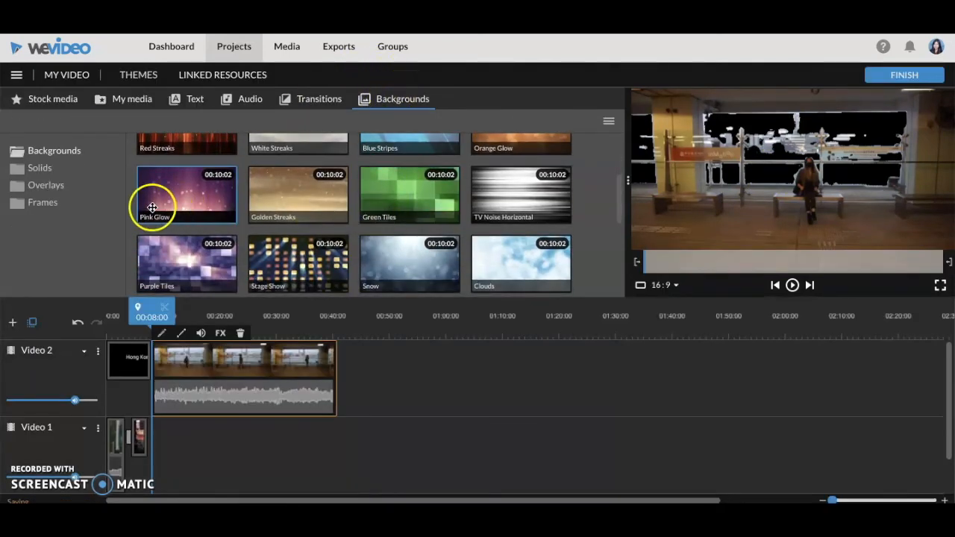
drag(173, 193, 337, 449)
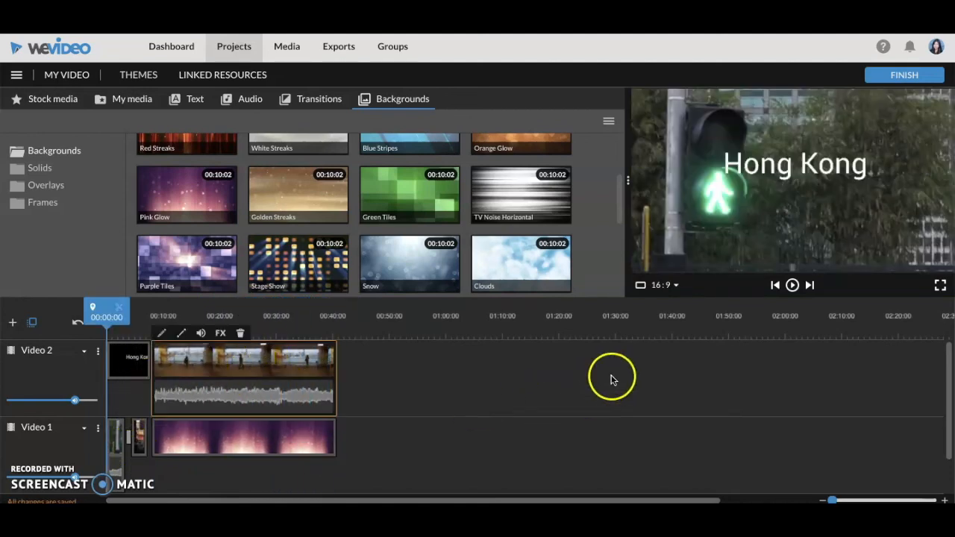
click(792, 286)
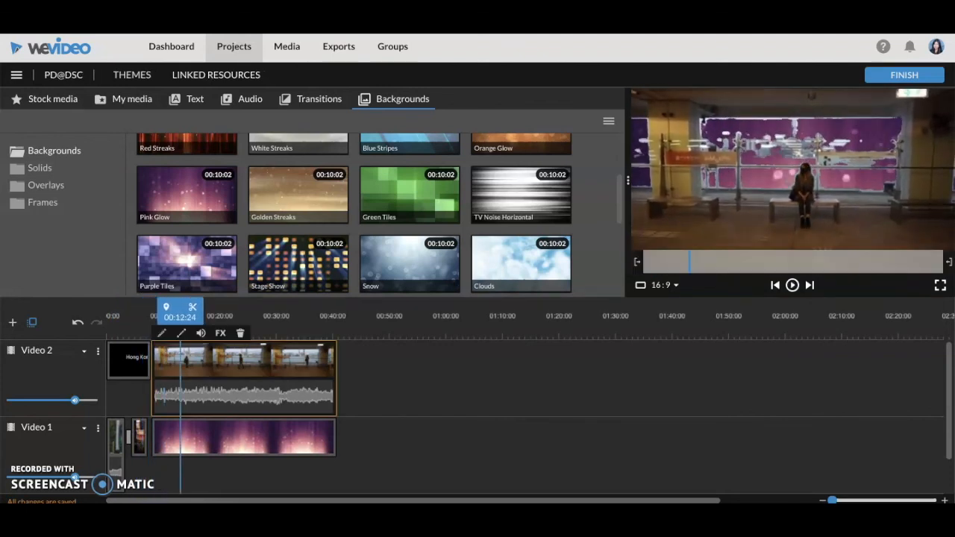
- Export PD@DSC as a video in HD 1280x720, adding Google Drive as a destination
click(881, 78)
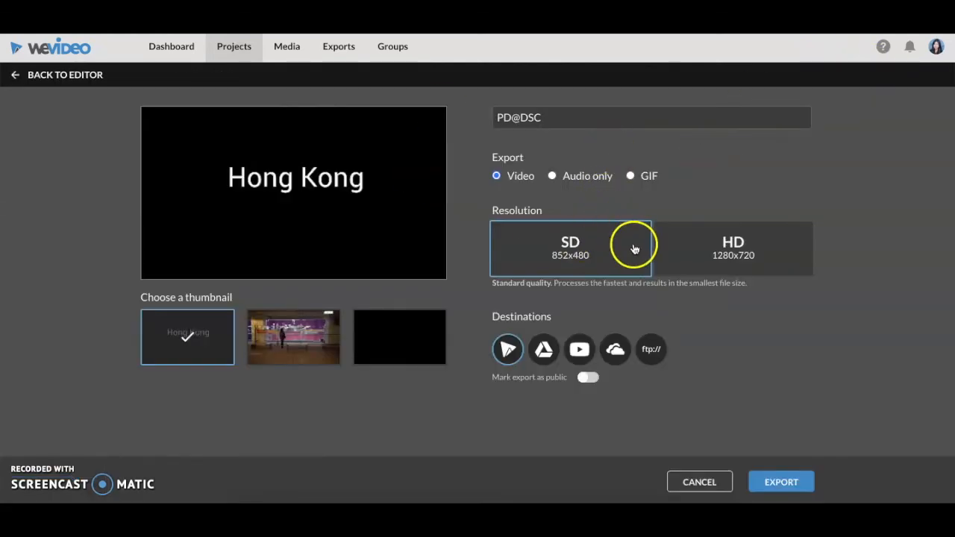
click(691, 256)
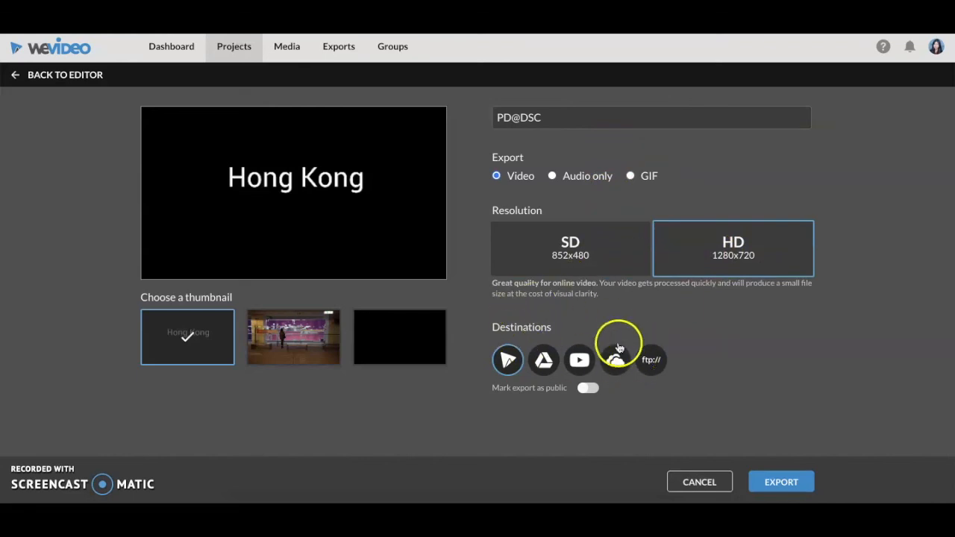
click(545, 358)
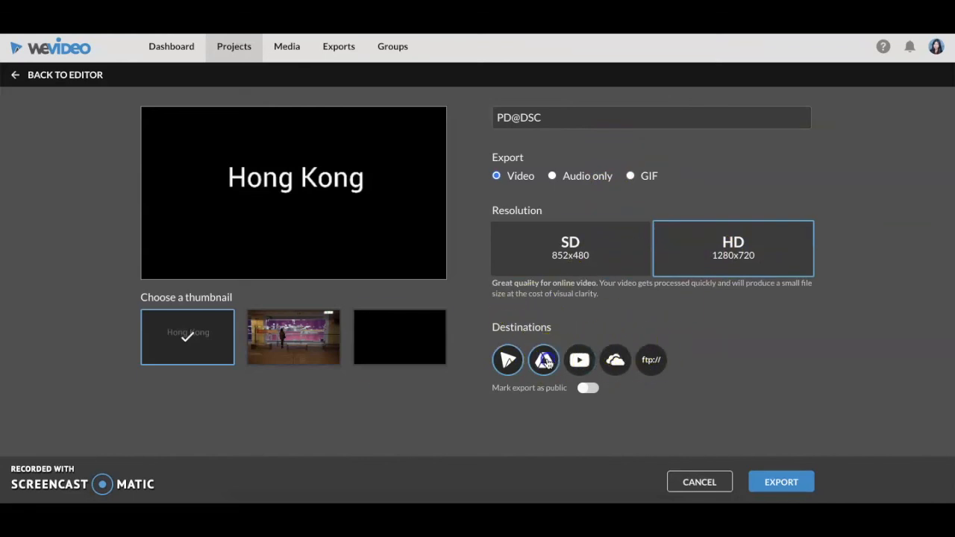
click(780, 483)
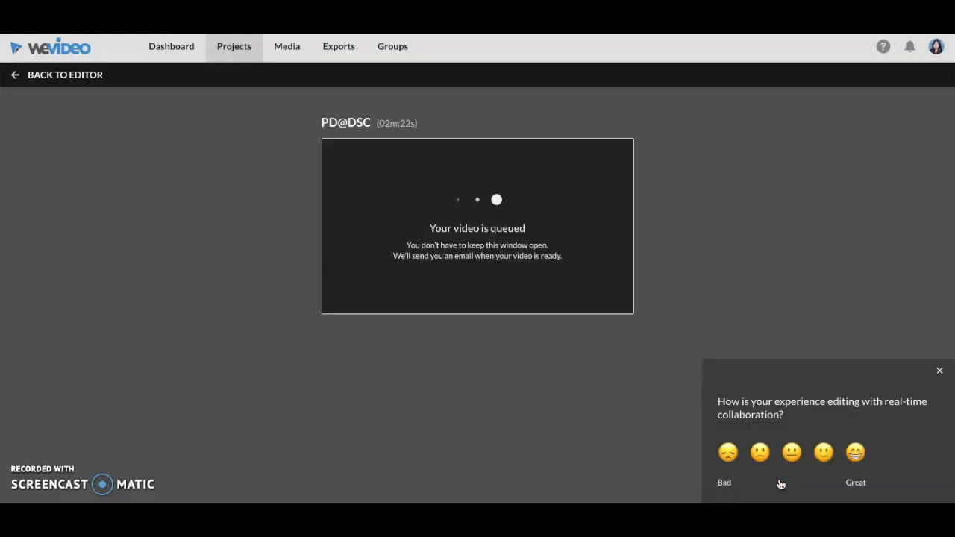